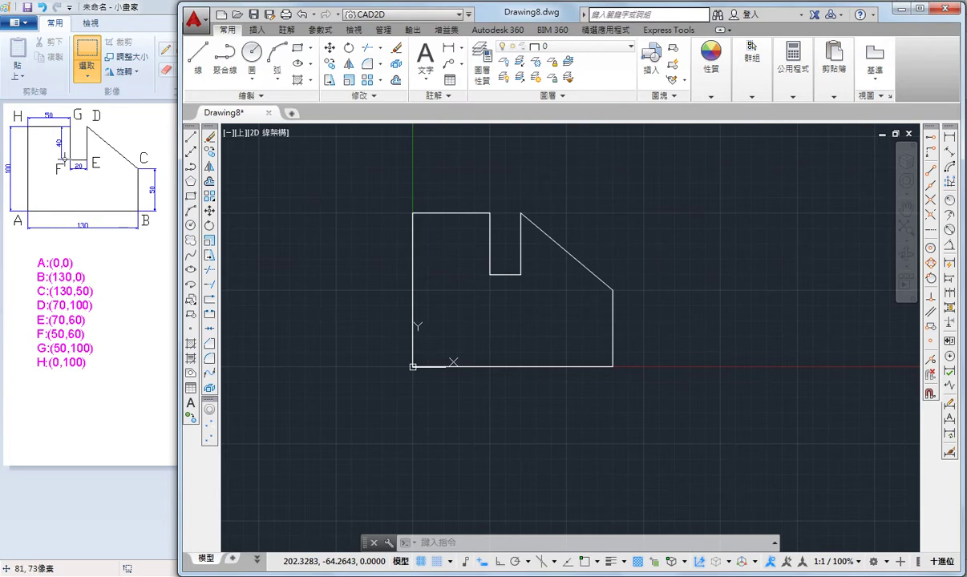
- Crossing-select and delete the notch lines G–F, F–E and E–D, opening the top between G and D
click(477, 306)
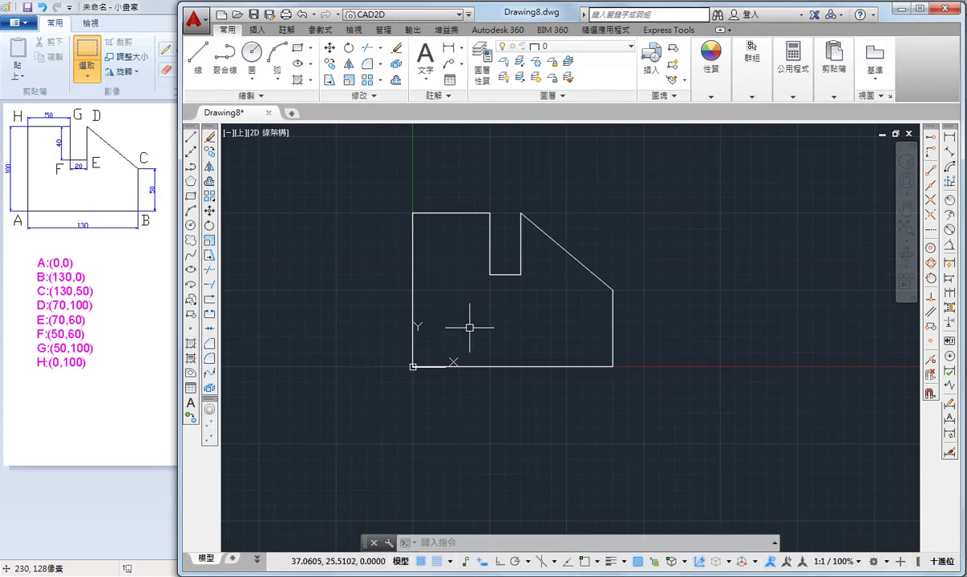
click(198, 61)
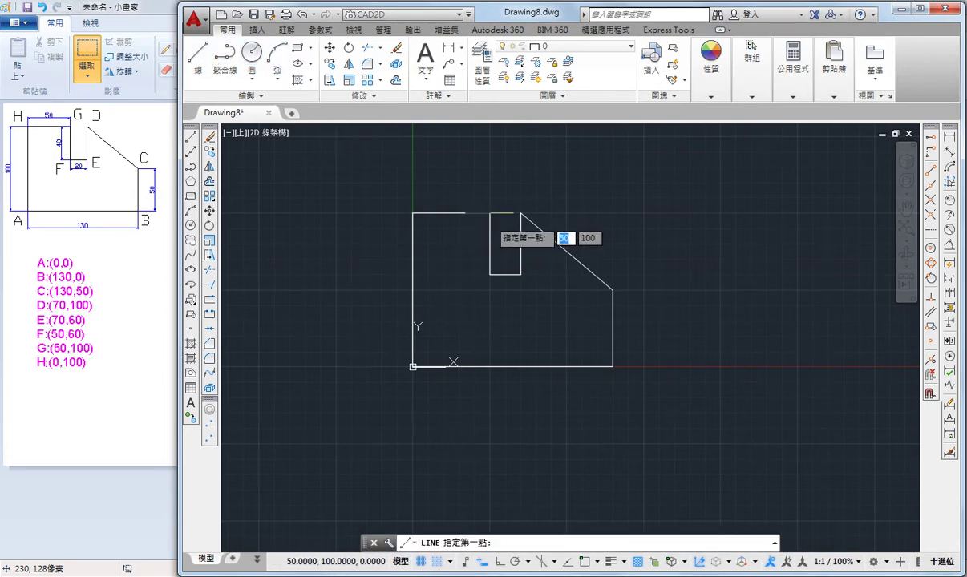
click(489, 213)
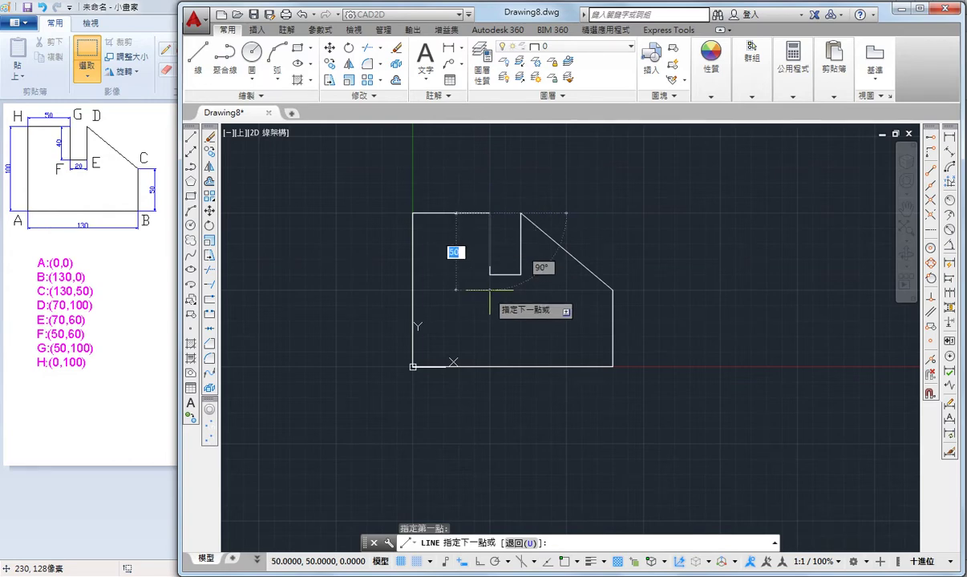
key(Escape)
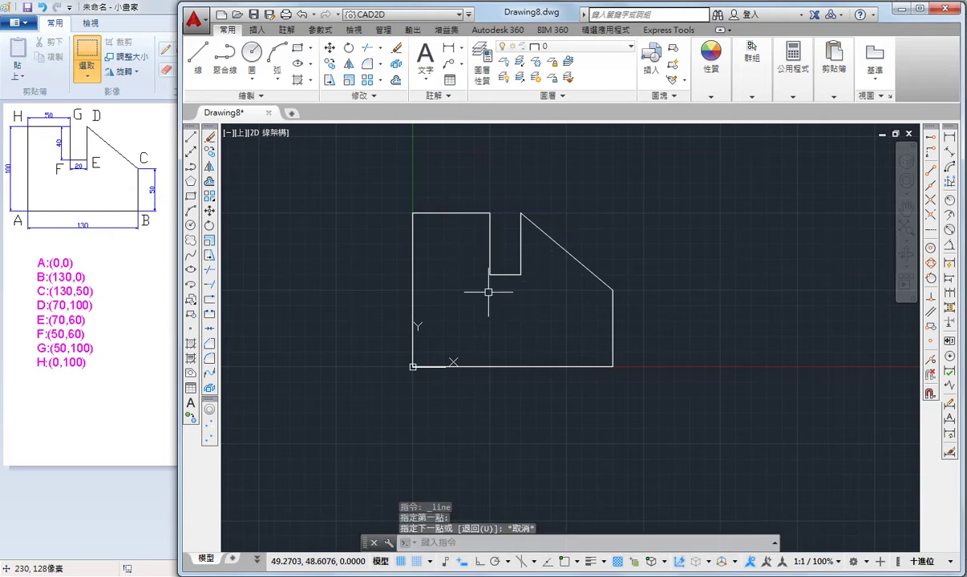
click(529, 303)
click(490, 244)
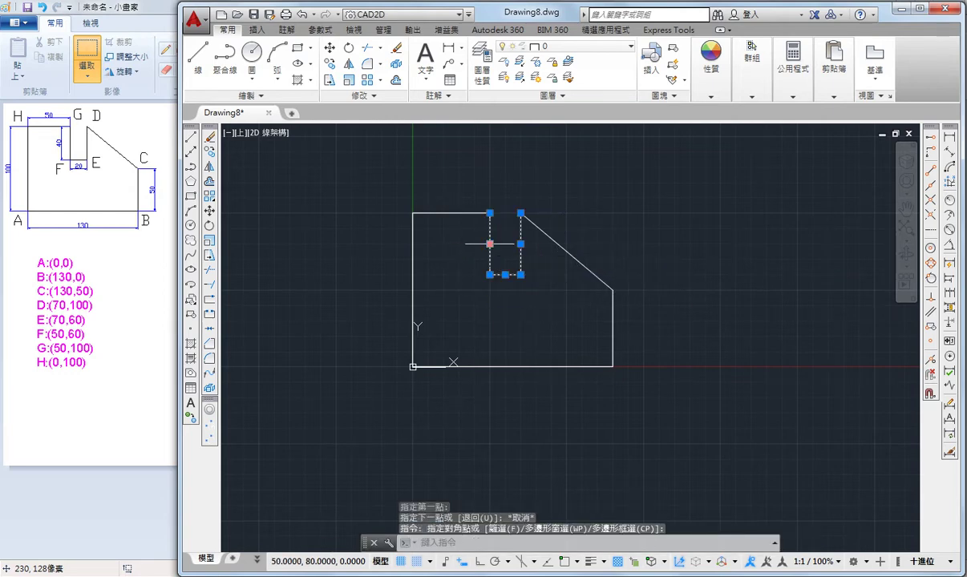
key(Delete)
key(l)
key(Return)
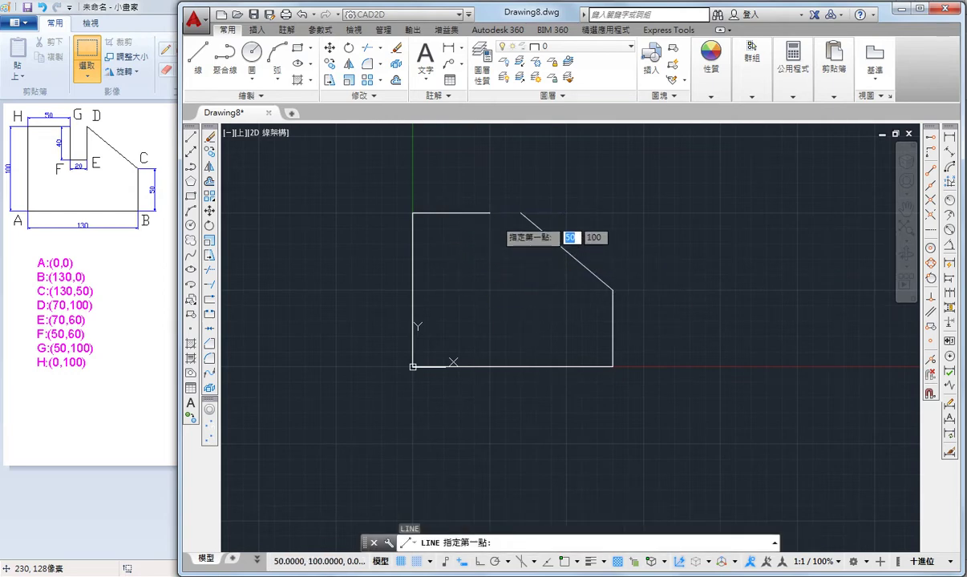
click(490, 213)
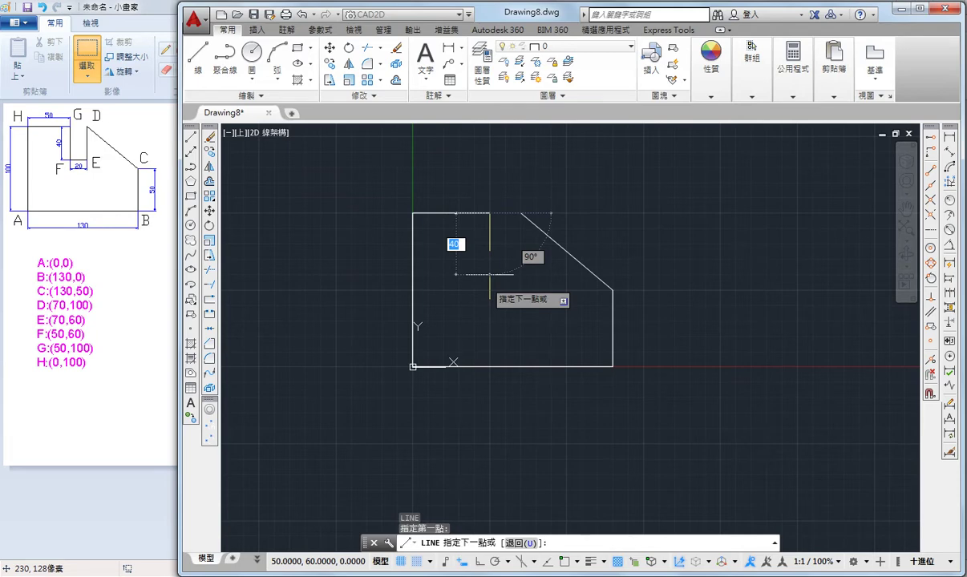
text(@)
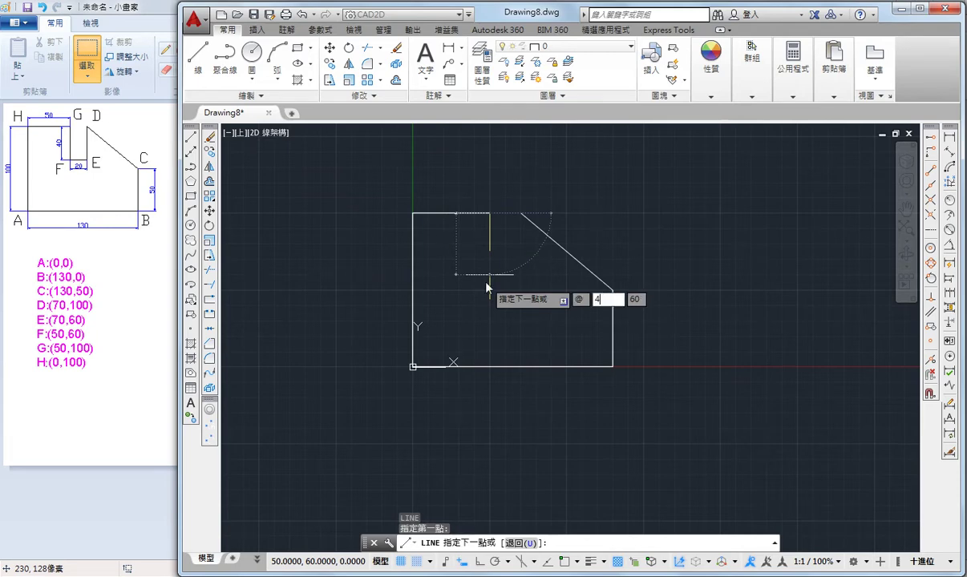
text(45< 270°)
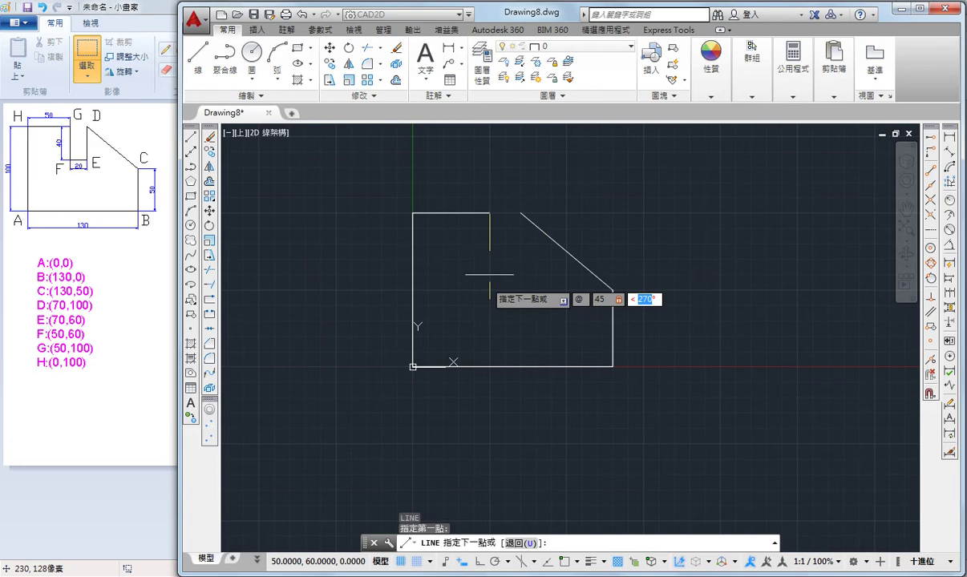
text(-90)
key(Return)
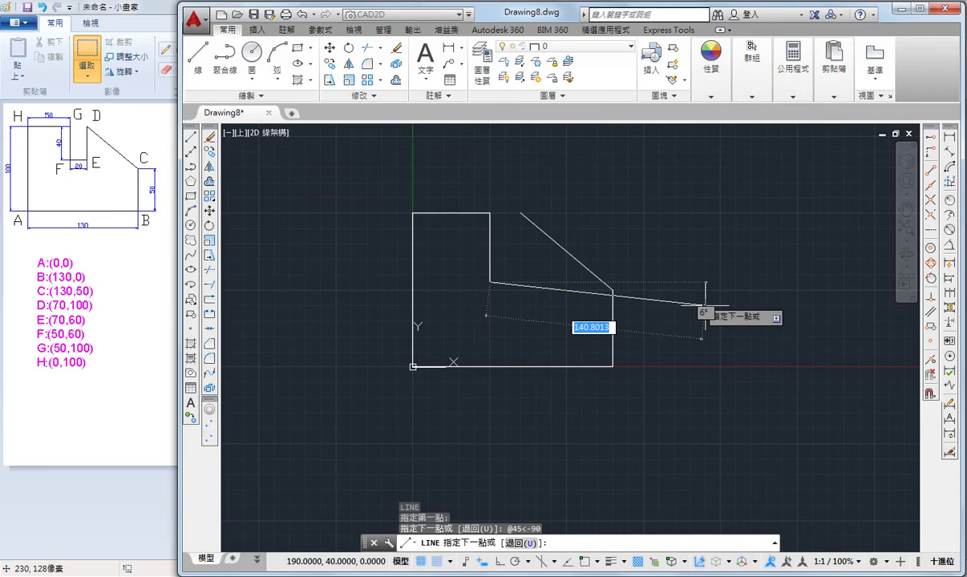
scroll(522, 286, up, 2)
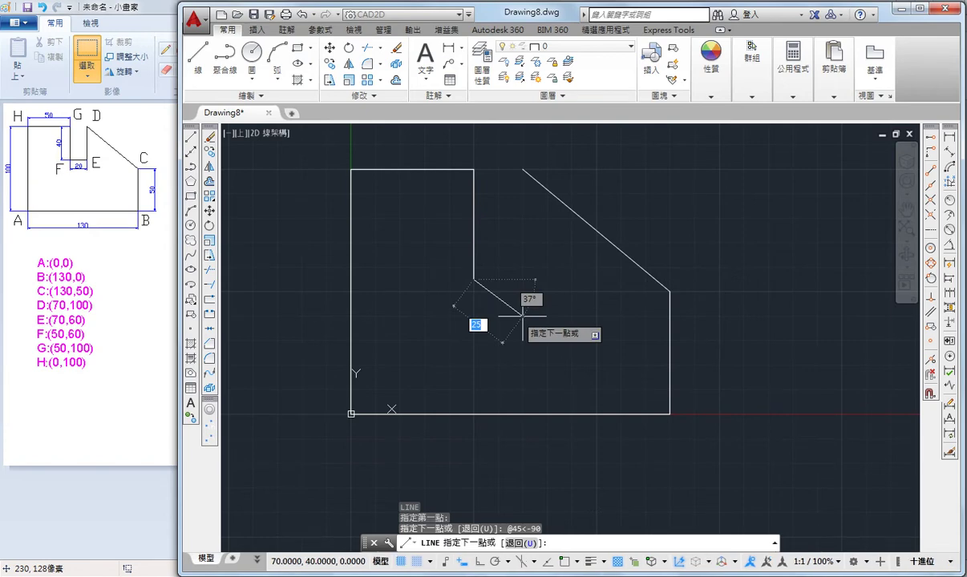
key(Return)
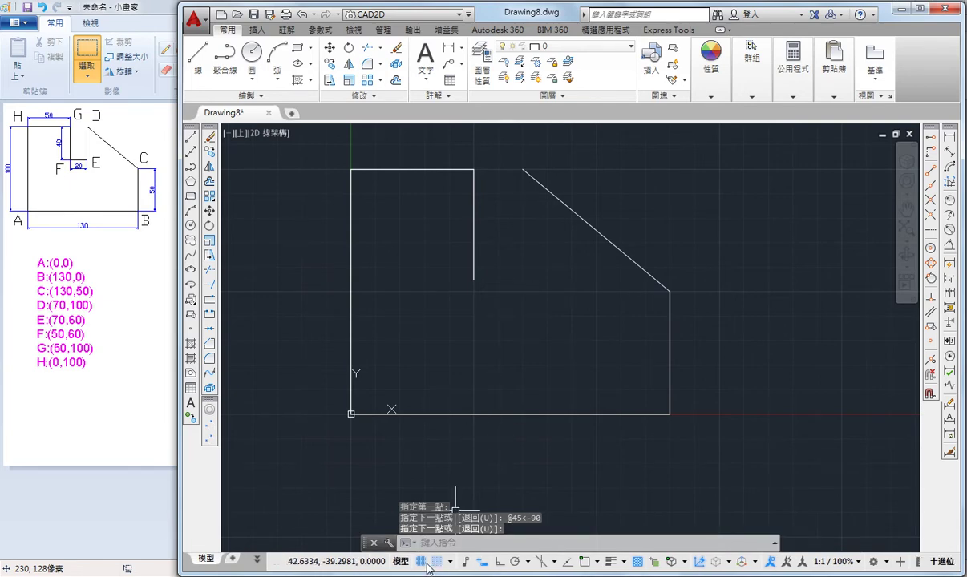
- In Snap Settings, change Snap X/Y and Grid X/Y spacing from 10 to 5
click(448, 561)
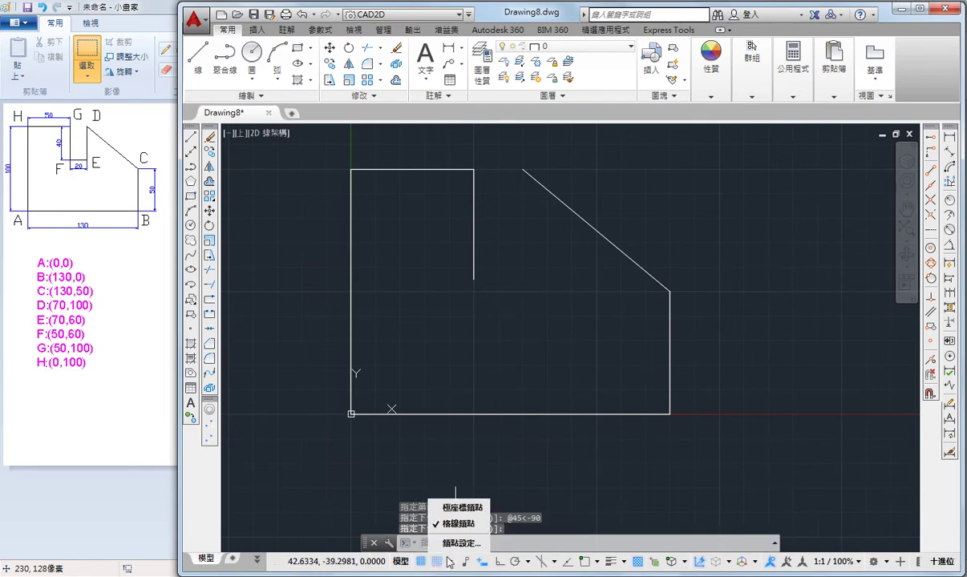
click(461, 543)
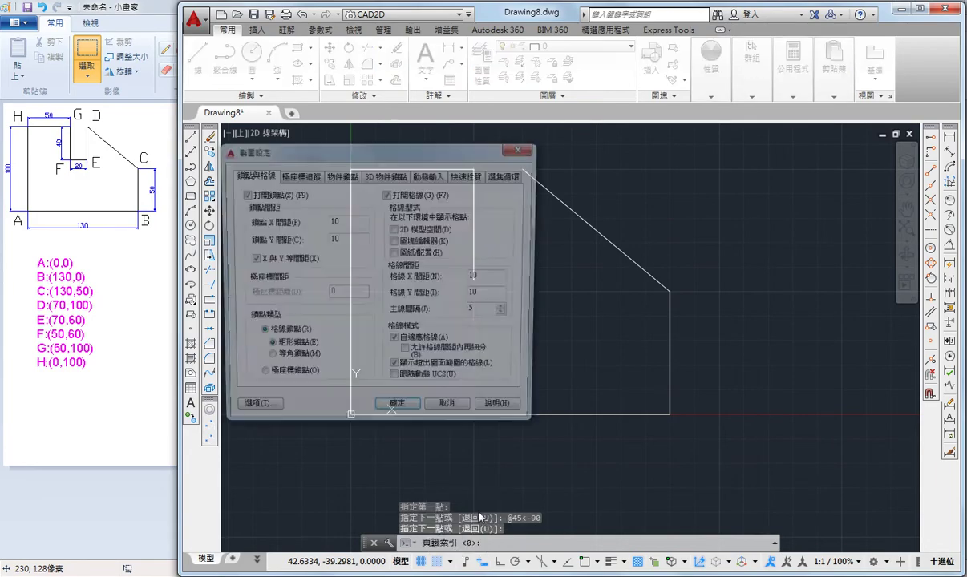
drag(406, 151, 477, 133)
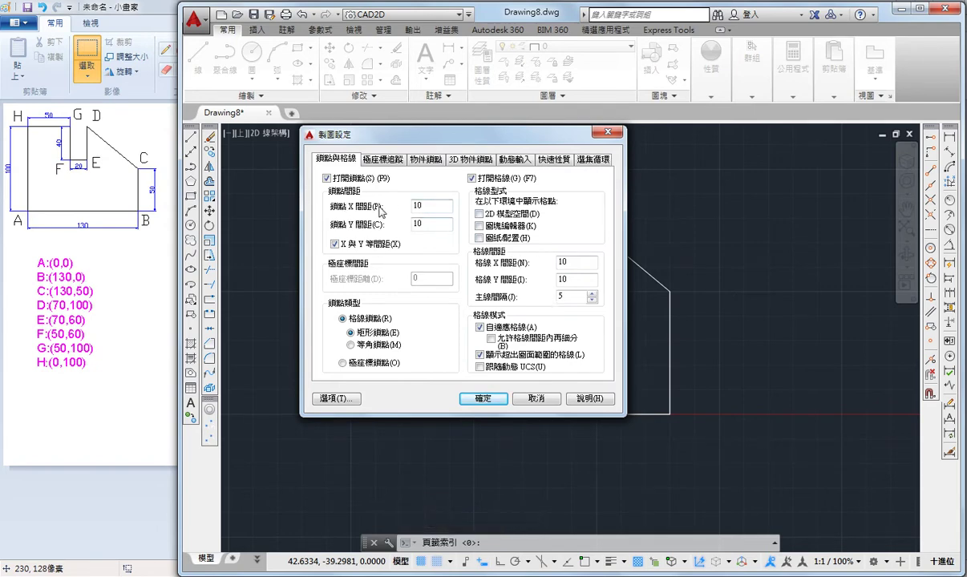
double_click(417, 205)
double_click(571, 262)
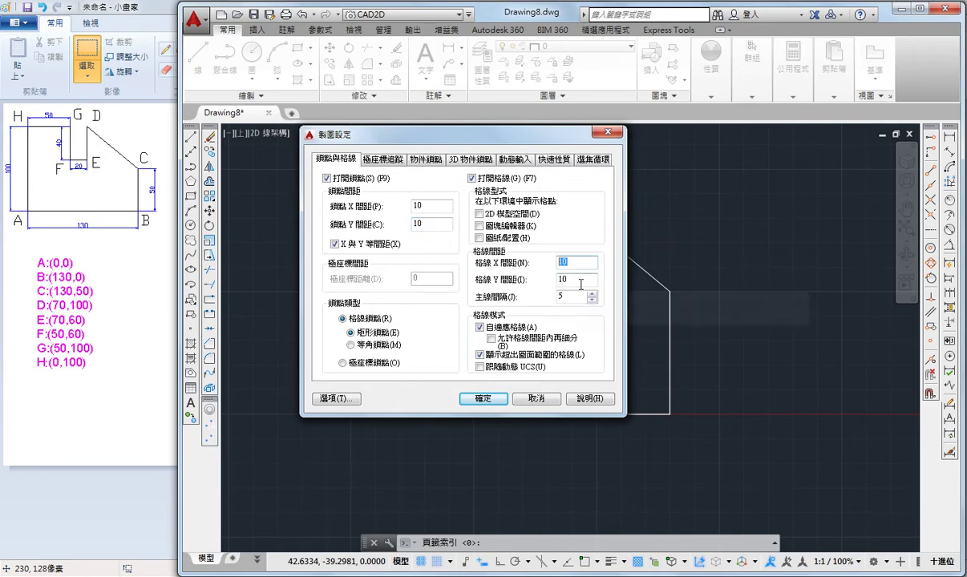
double_click(580, 282)
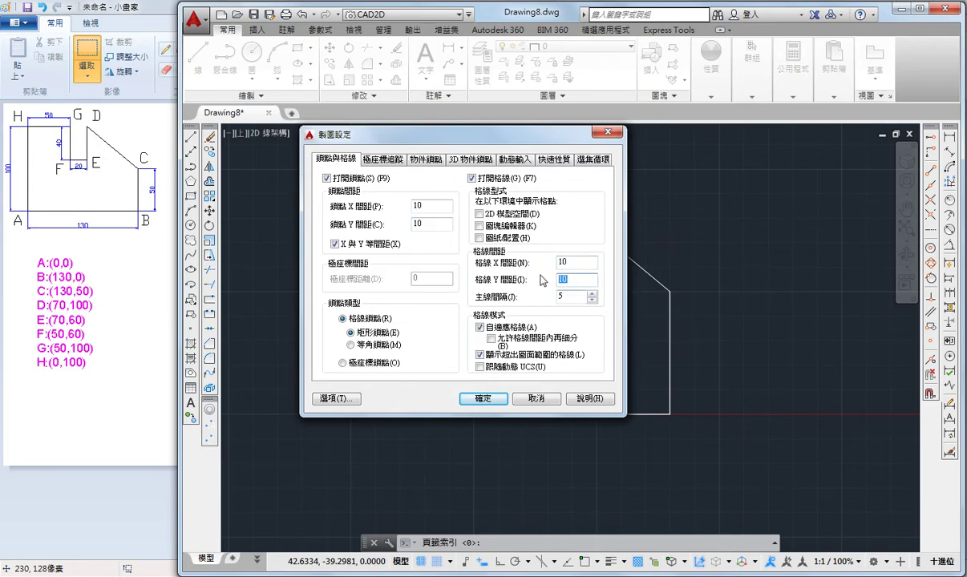
double_click(415, 205)
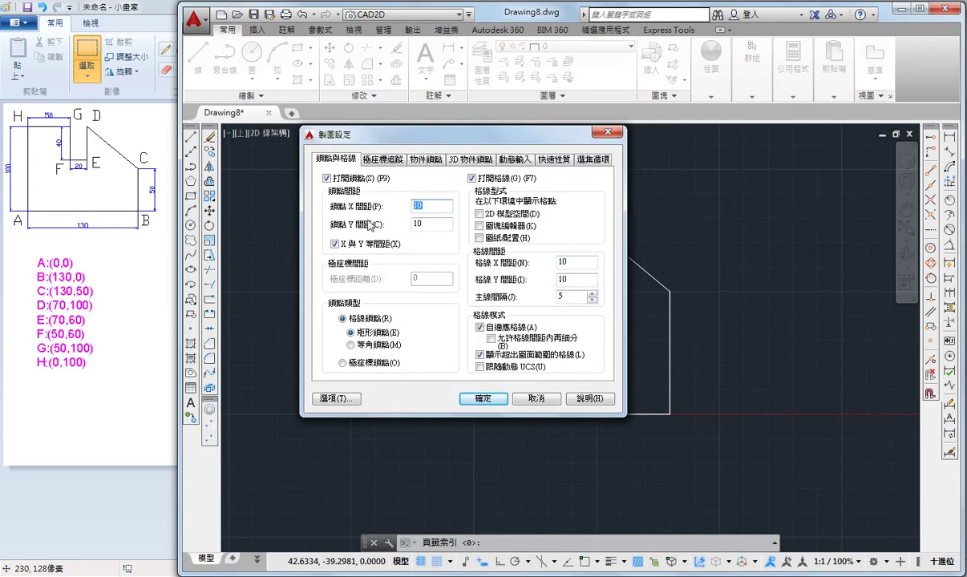
text(5)
double_click(417, 226)
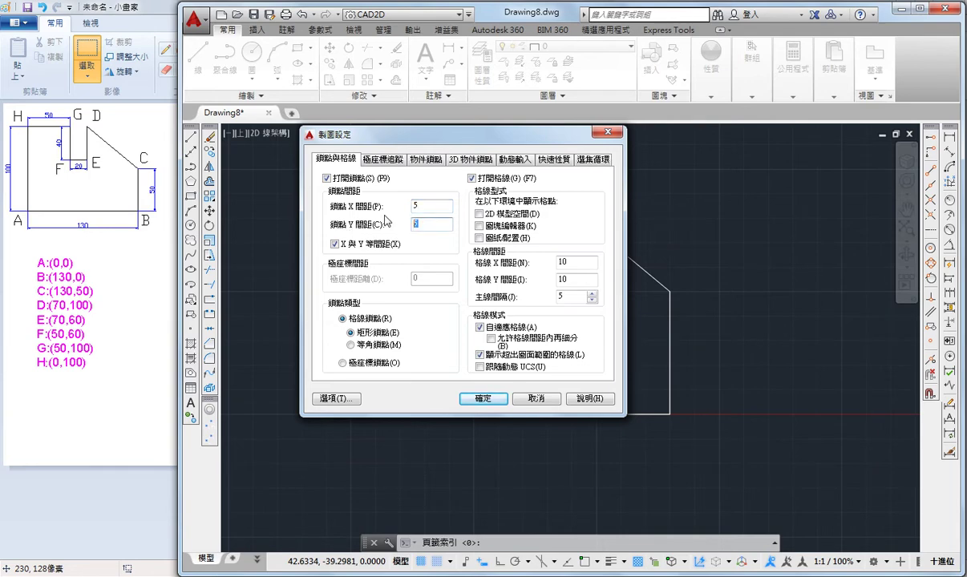
double_click(571, 262)
text(5)
double_click(565, 280)
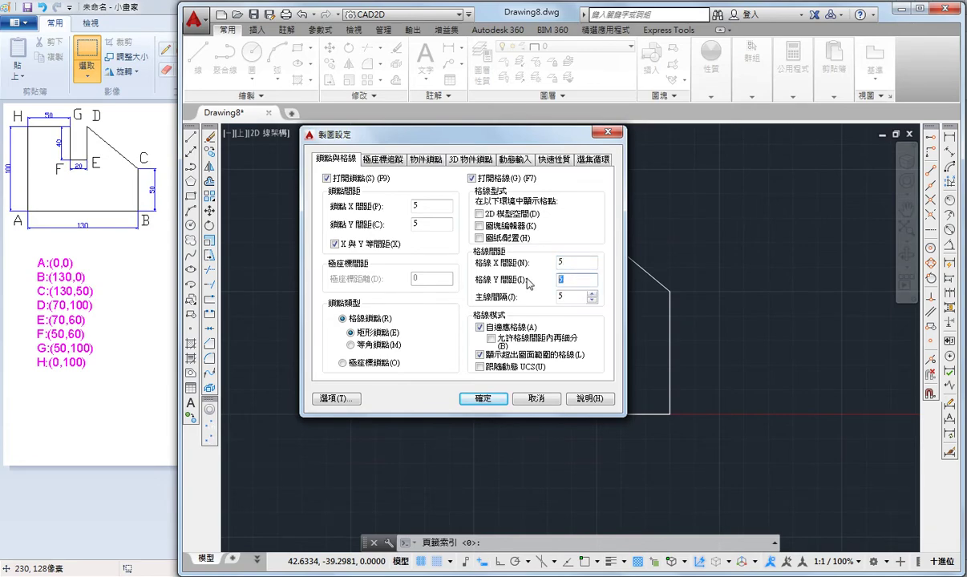
click(481, 397)
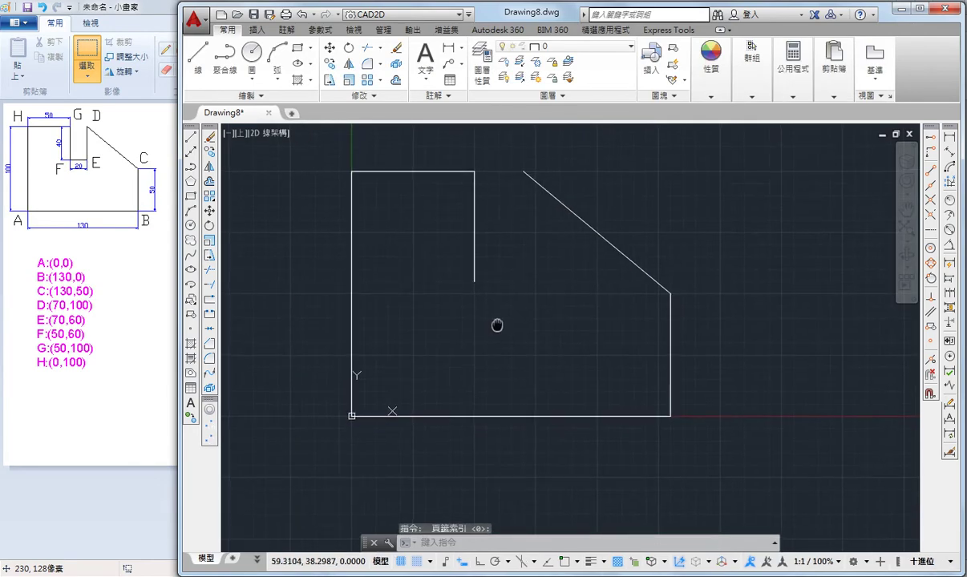
- Draw a 60-unit vertical line from D (70,100), the diagonal's top end, down to E (70,60)
middle_drag(497, 325, 505, 336)
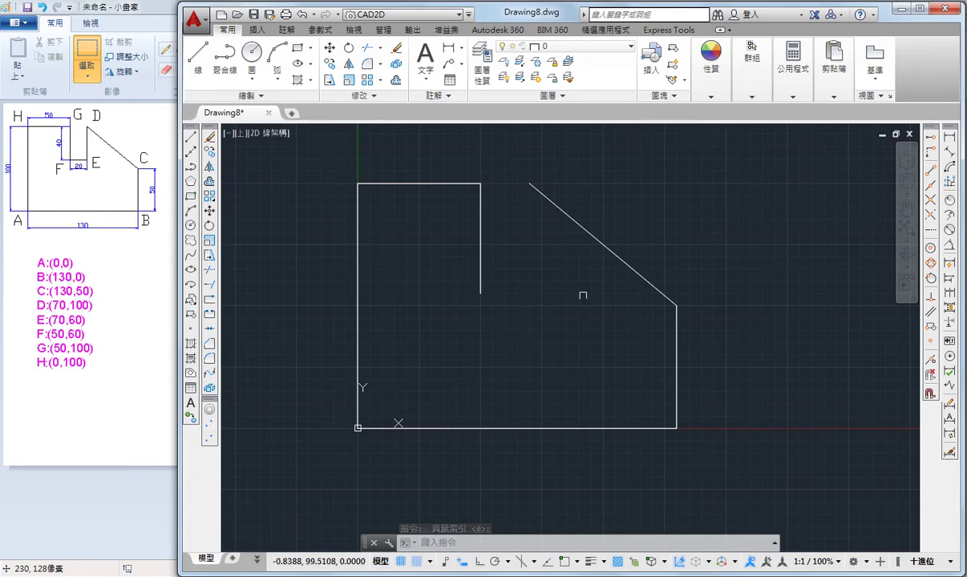
text(l)
key(Return)
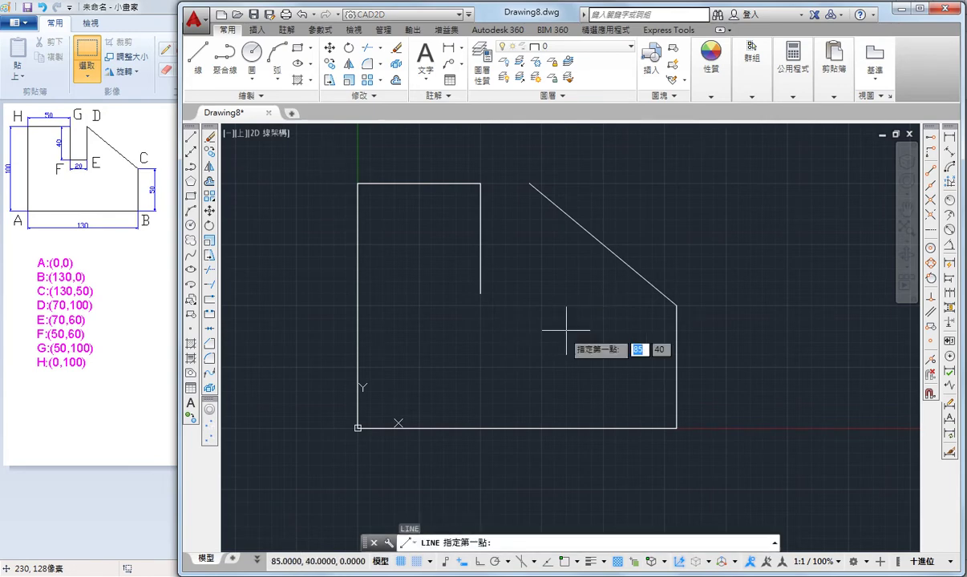
click(529, 184)
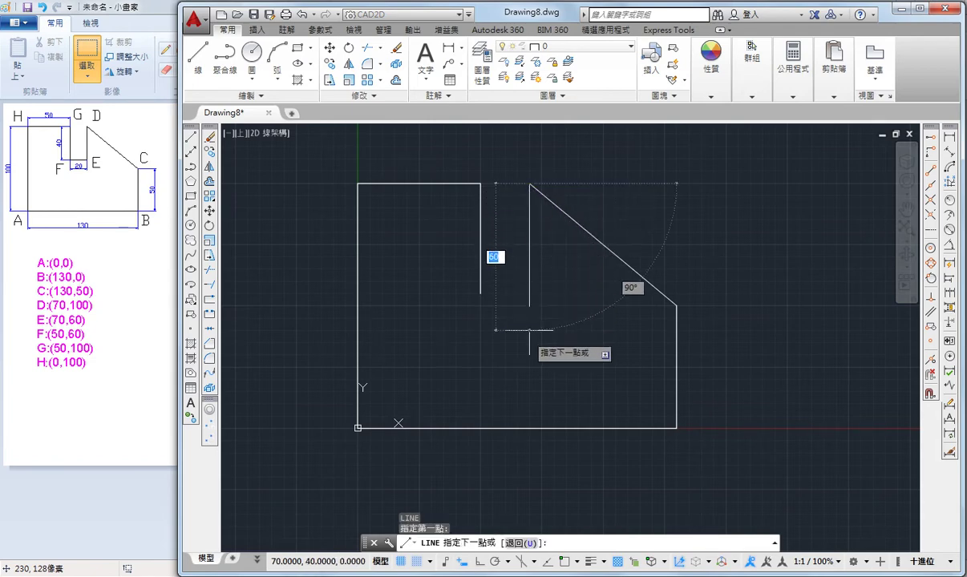
click(529, 329)
key(Return)
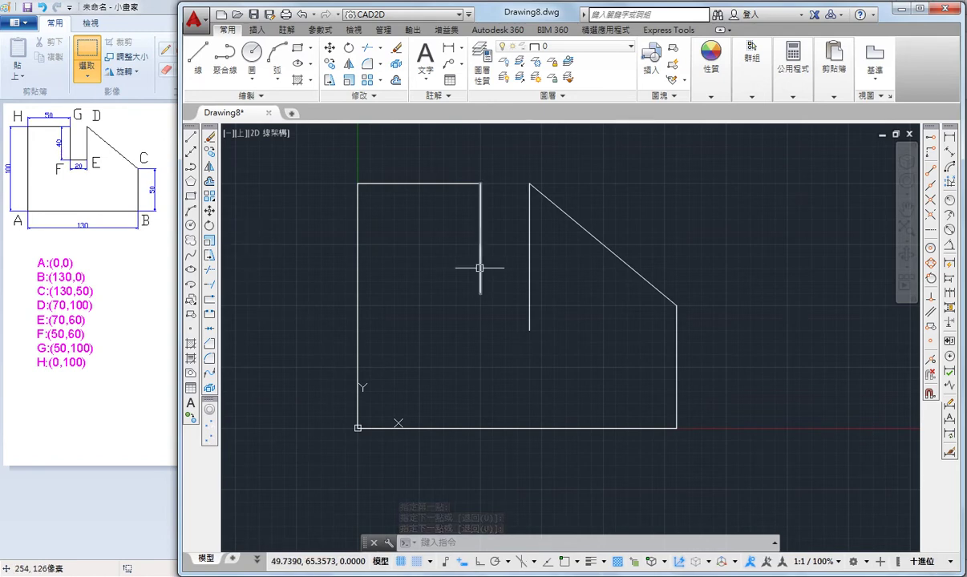
- In Snap Settings, keep snap and grid X at 10, uncheck Equal X and Y, and set snap Y to 13
right_click(442, 555)
click(461, 542)
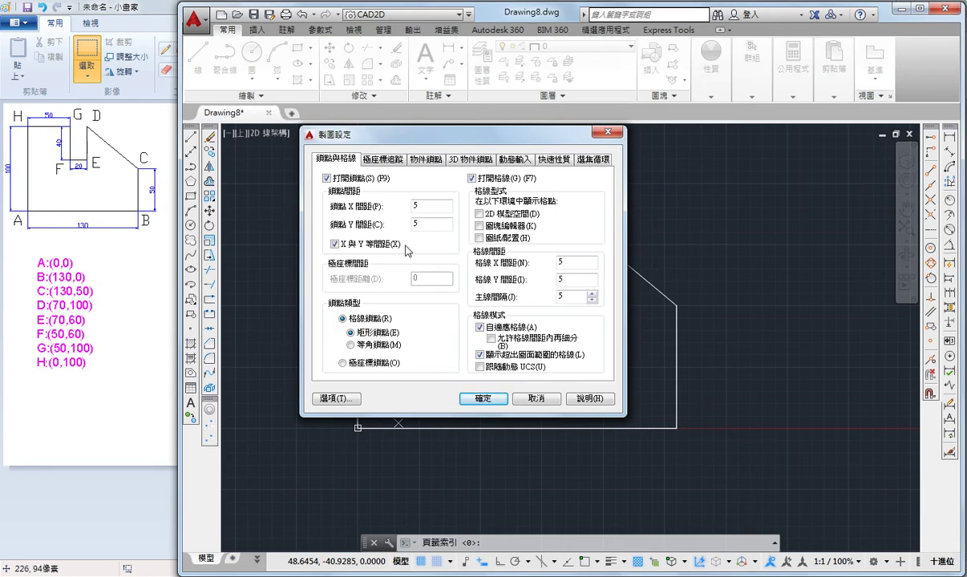
double_click(428, 210)
double_click(572, 266)
text(10)
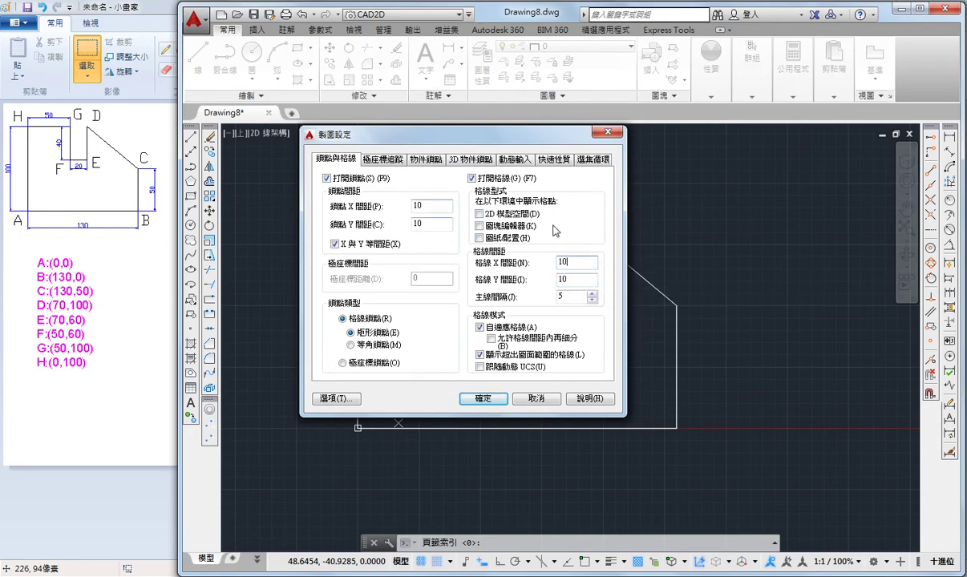
drag(471, 143, 557, 155)
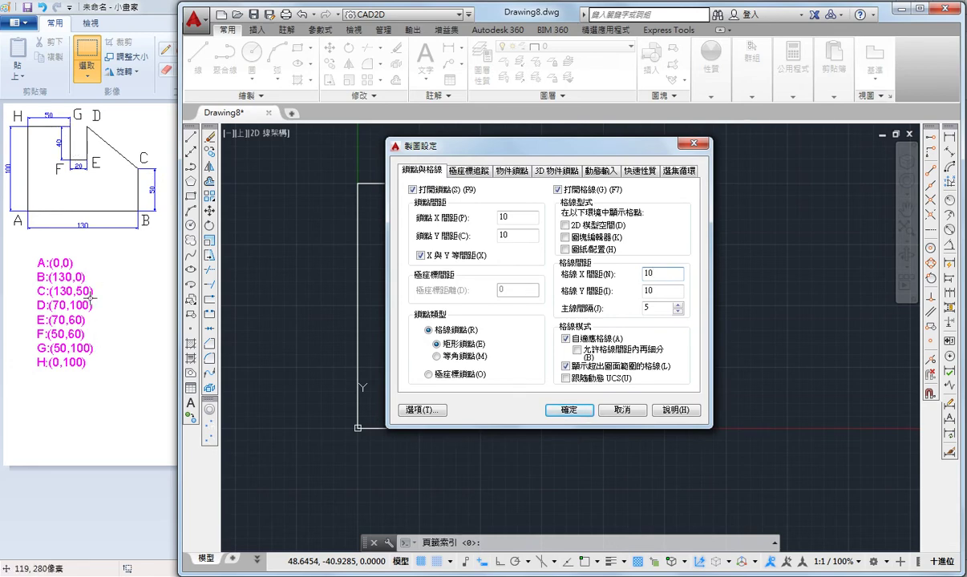
click(420, 256)
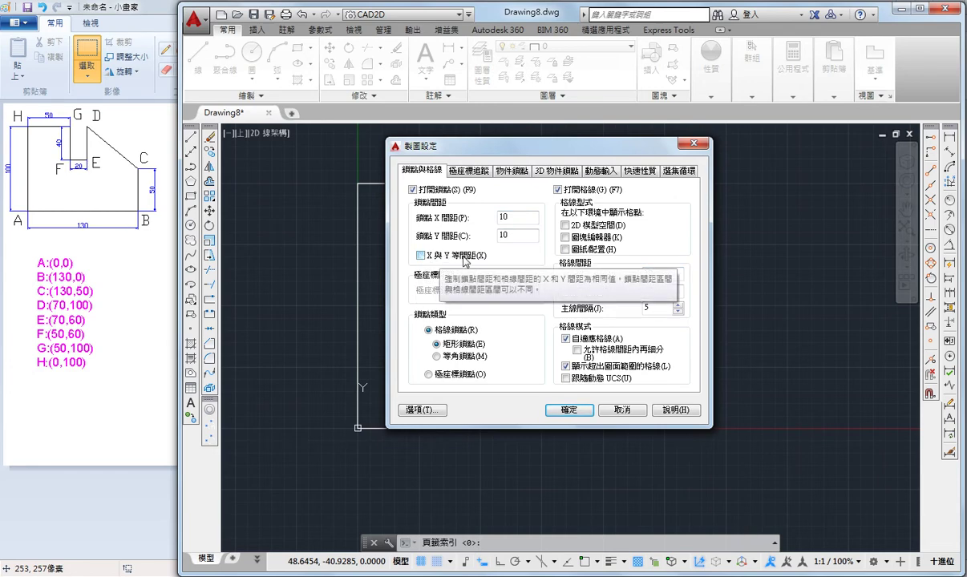
double_click(506, 216)
key(Tab)
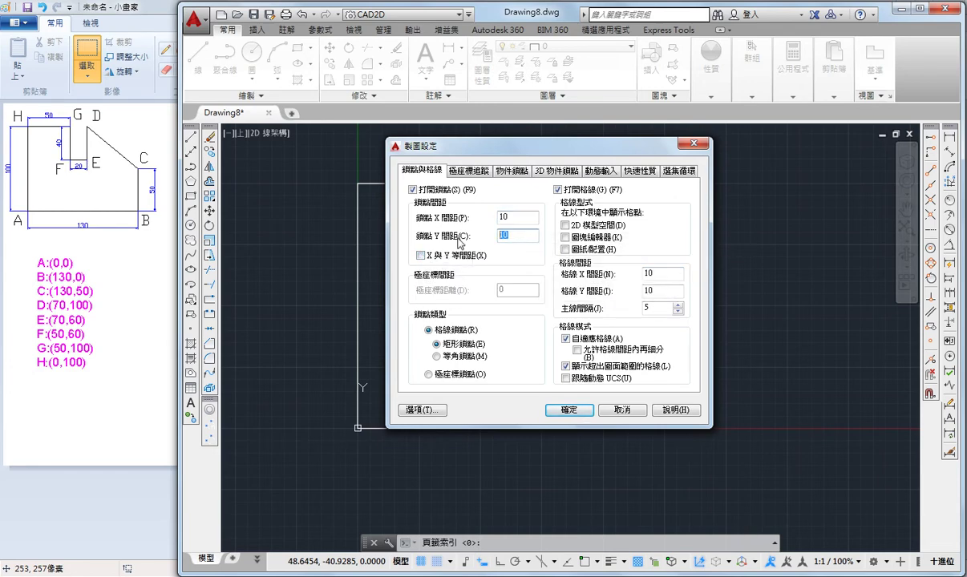
text(13)
click(510, 217)
click(571, 408)
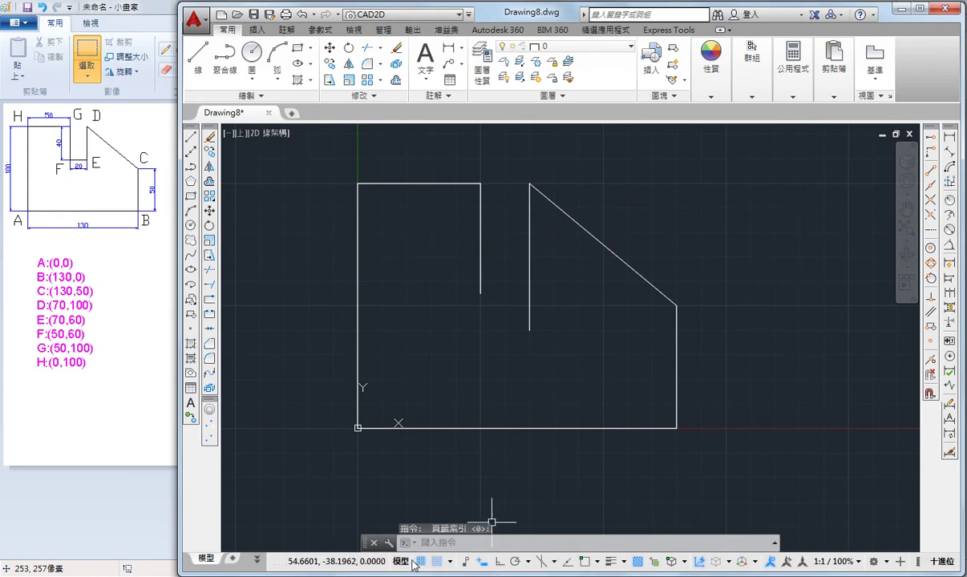
- Draw a connected zigzag from (50,39): up, down to a V bottom, up again, then a short vertical drop
text(l)
key(Return)
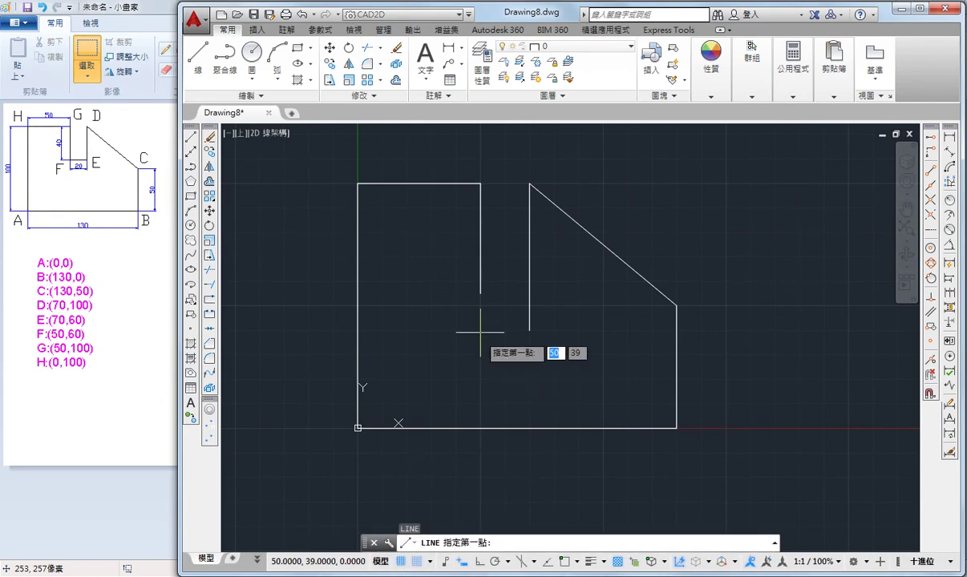
click(480, 331)
scroll(497, 370, up, 2)
scroll(498, 270, up, 2)
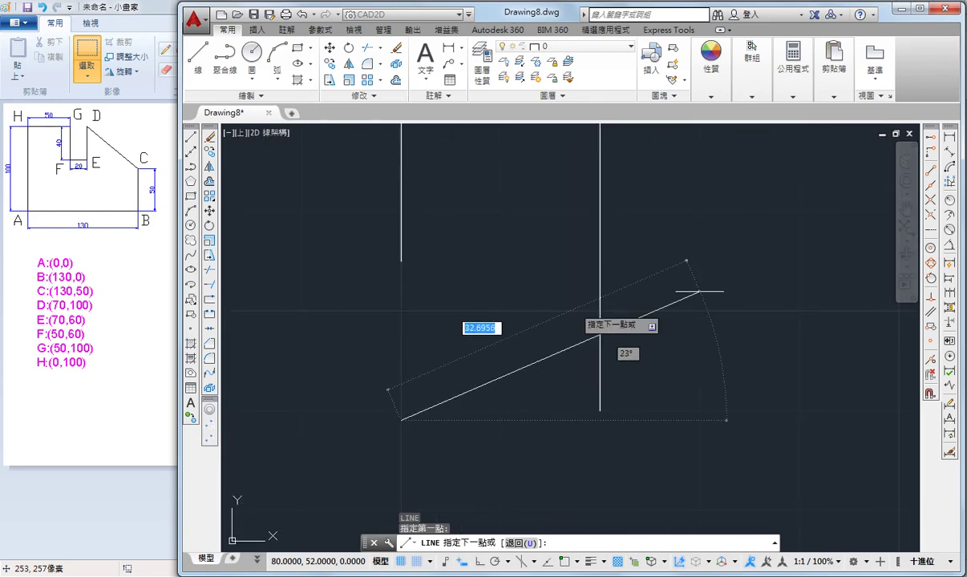
scroll(511, 283, down, 3)
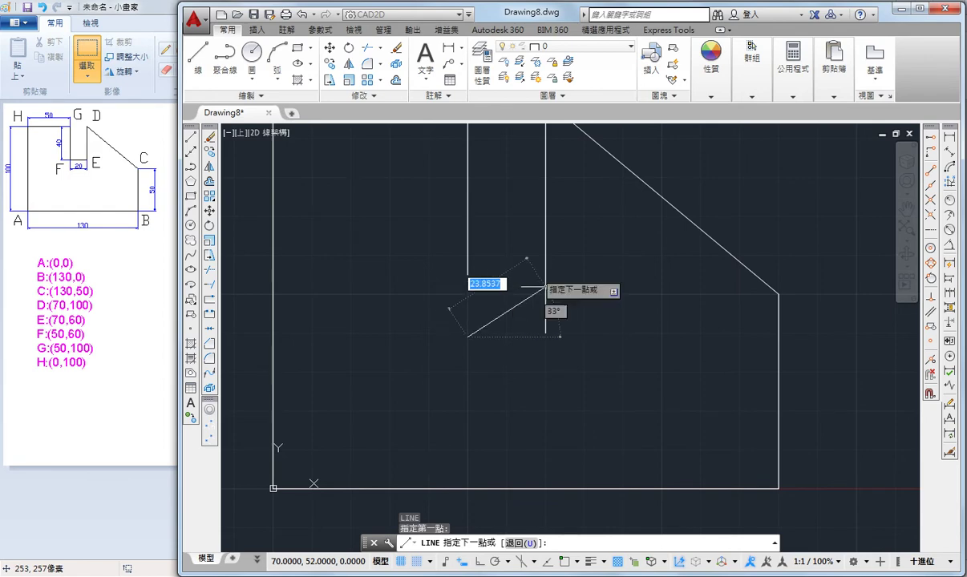
scroll(515, 270, up, 4)
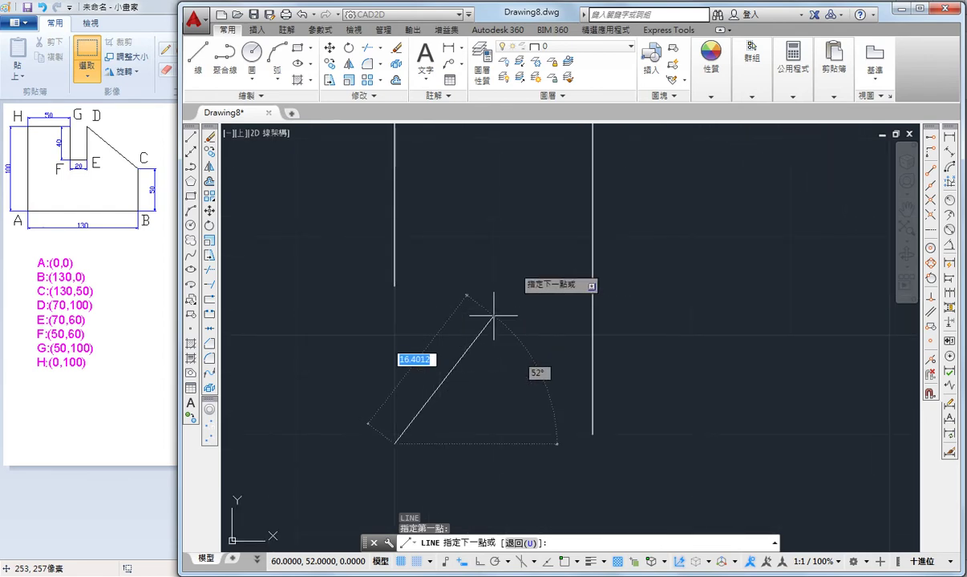
click(493, 316)
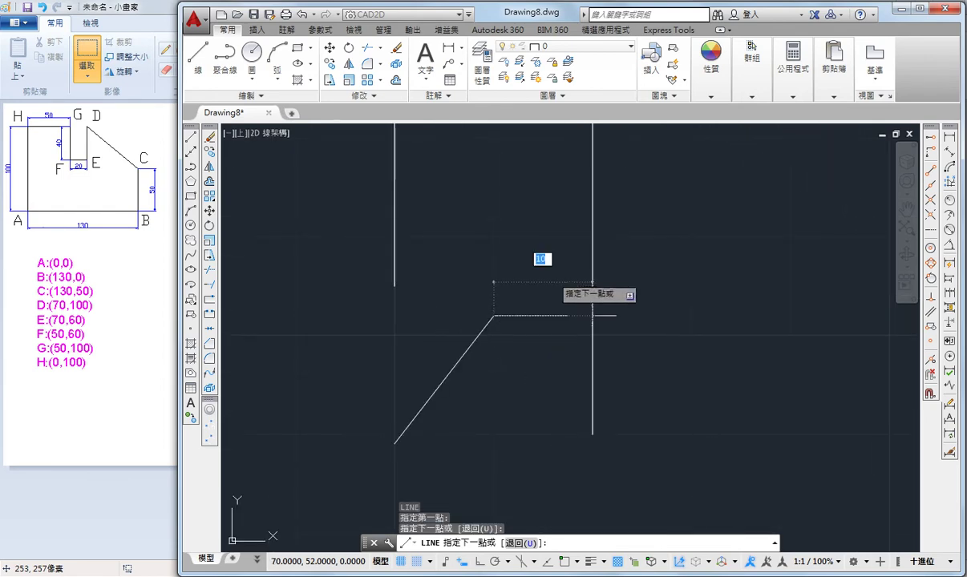
click(592, 442)
click(691, 316)
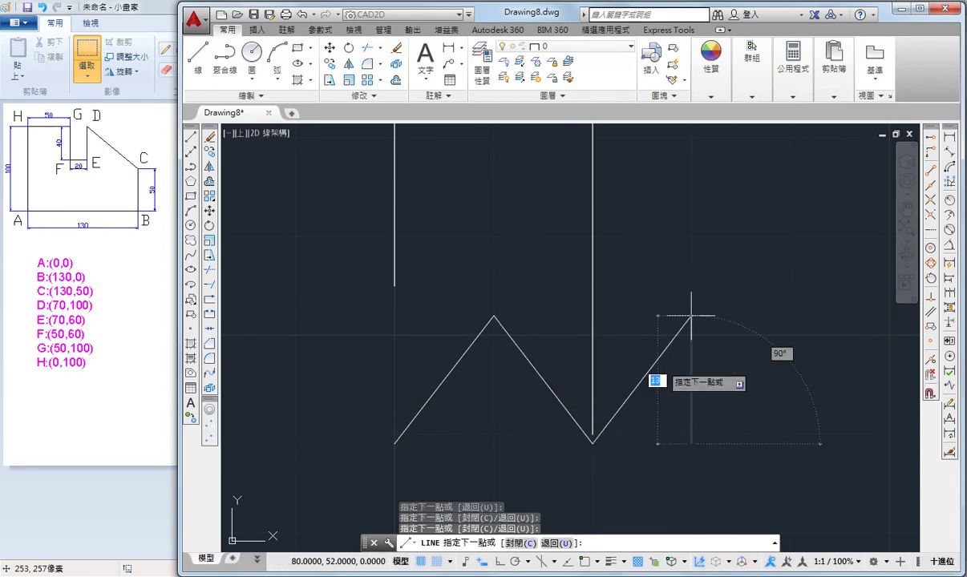
scroll(691, 315, down, 5)
click(664, 348)
key(Return)
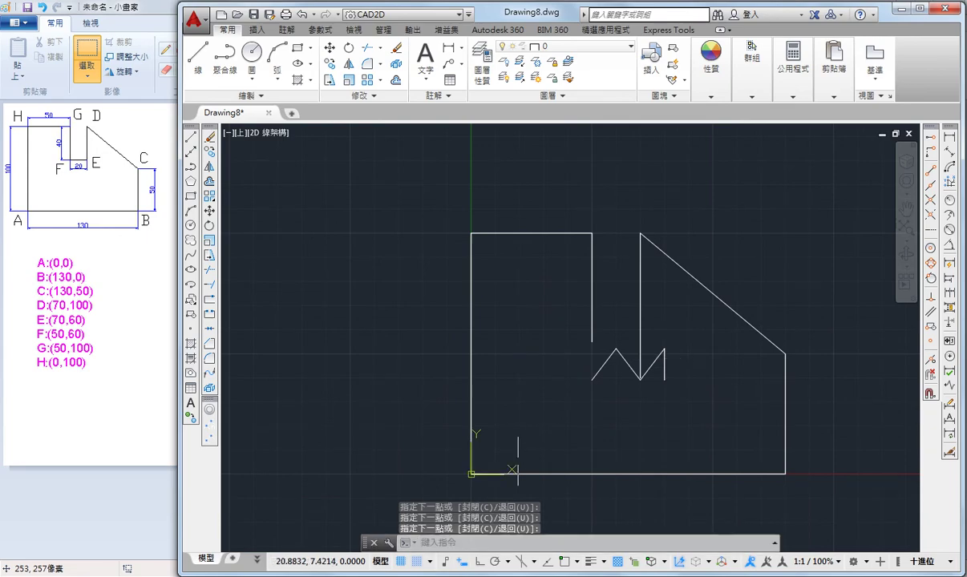
- In Snap Settings, change snap Y spacing from 13 to 10 and re-check Equal X and Y spacing
right_click(428, 565)
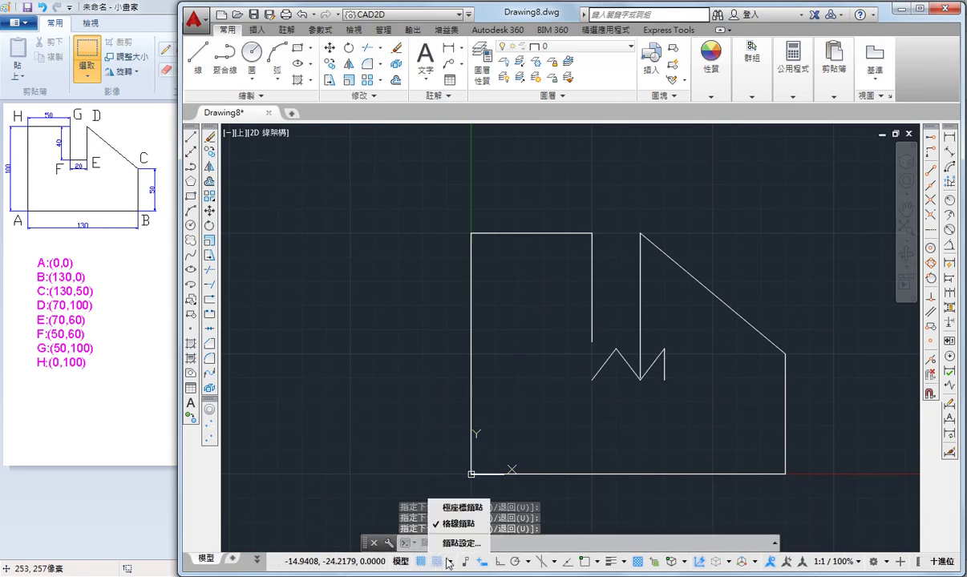
click(441, 540)
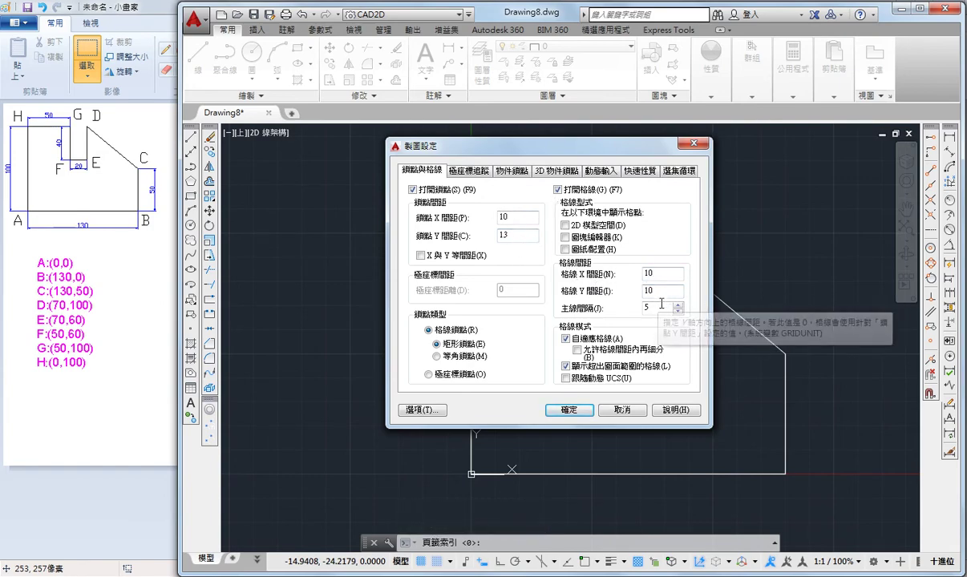
double_click(513, 236)
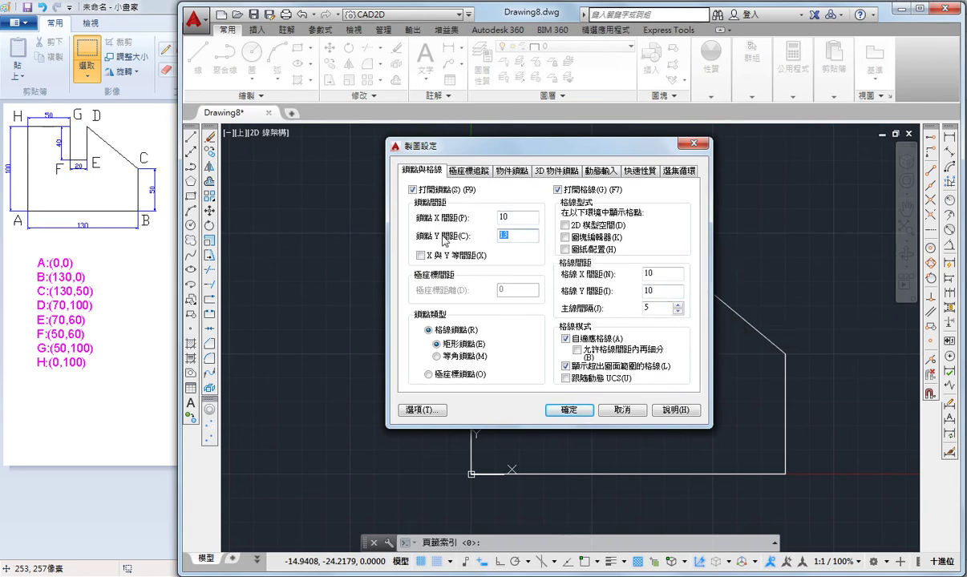
text(10)
click(438, 255)
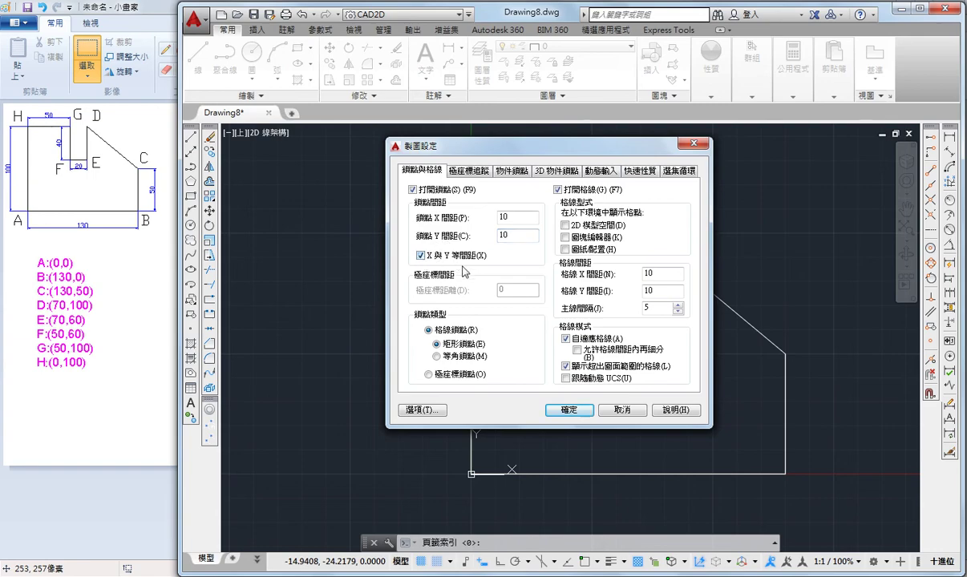
click(566, 409)
scroll(506, 369, down, 2)
middle_drag(507, 368, 550, 362)
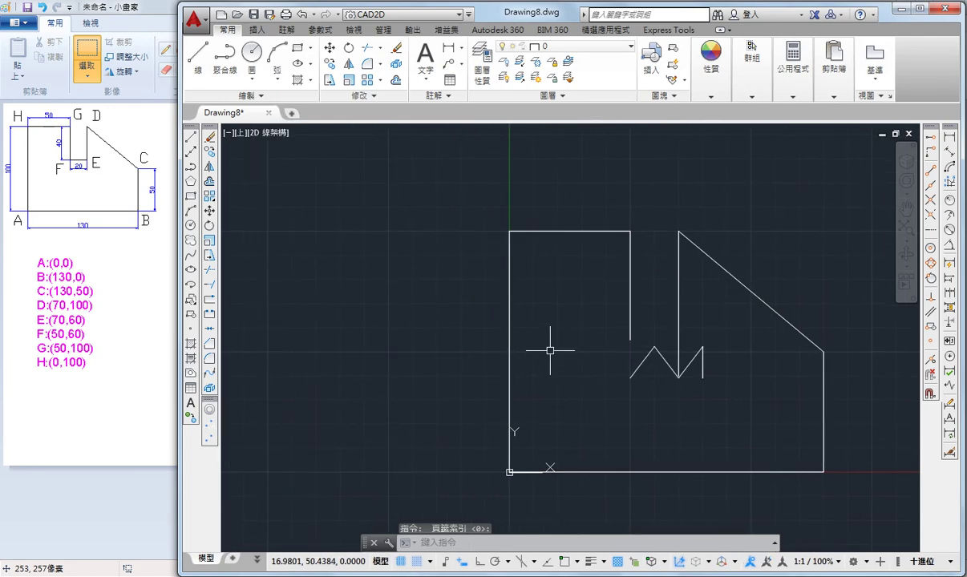
- Switch off grid display and snap mode, then pan the finished outline and zigzag into view
scroll(552, 360, down, 2)
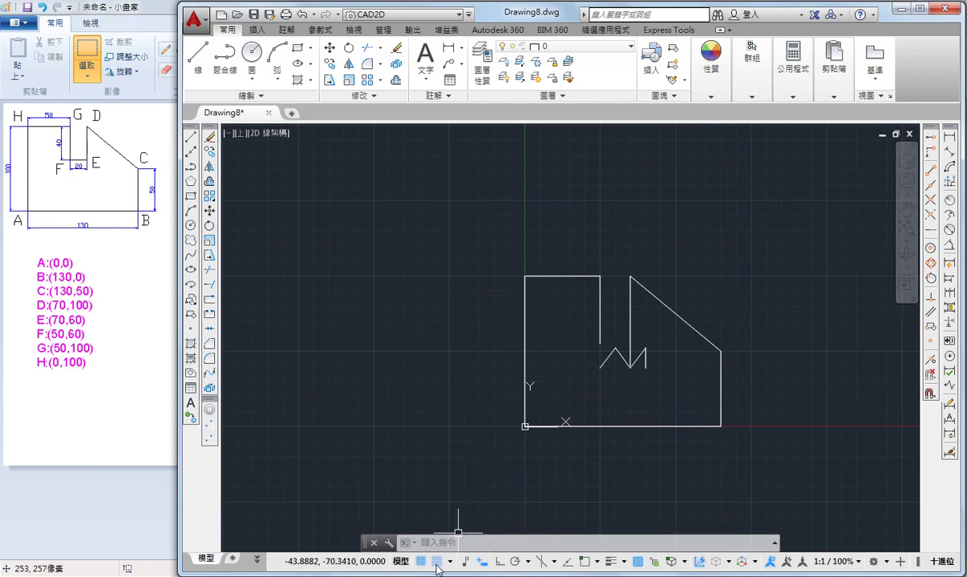
click(433, 562)
click(433, 562)
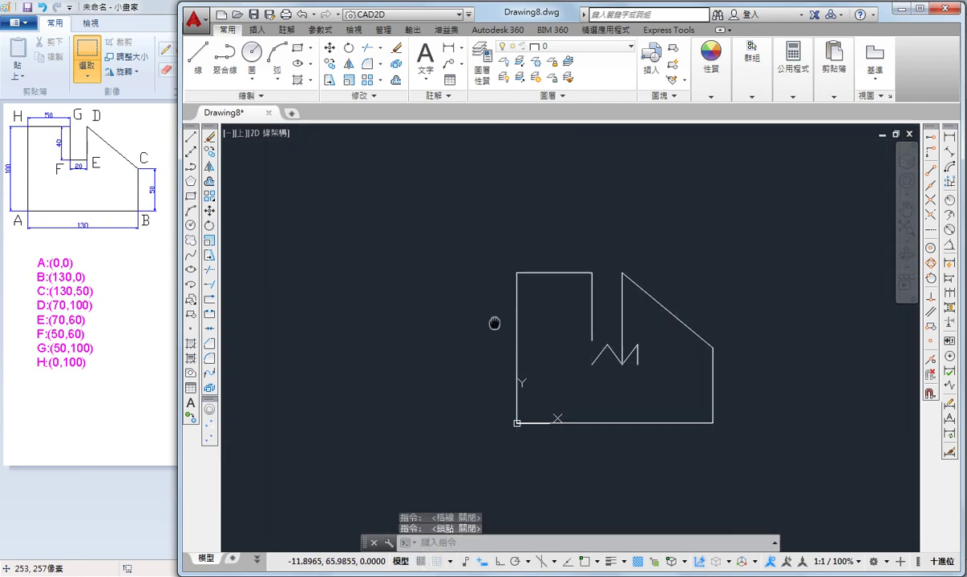
middle_drag(515, 347, 478, 333)
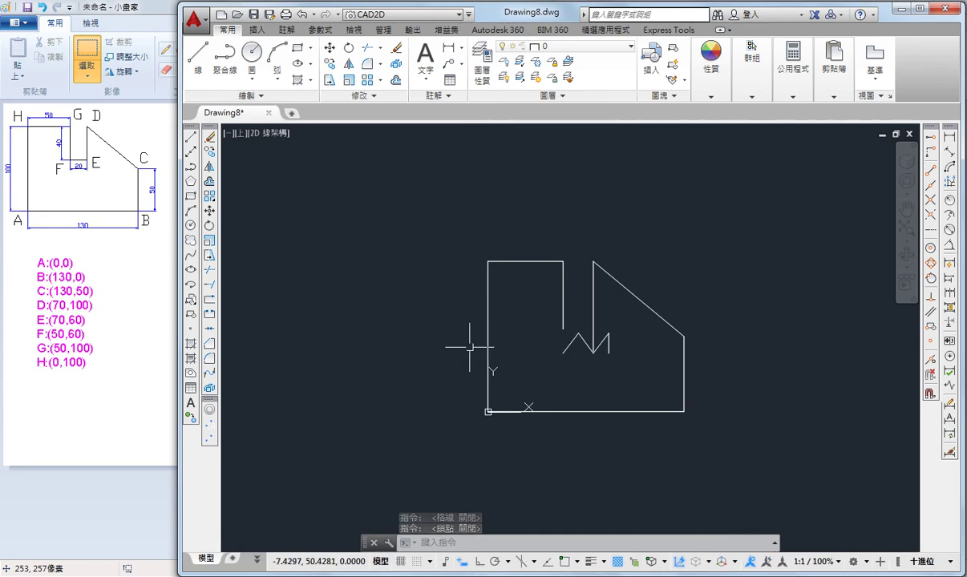